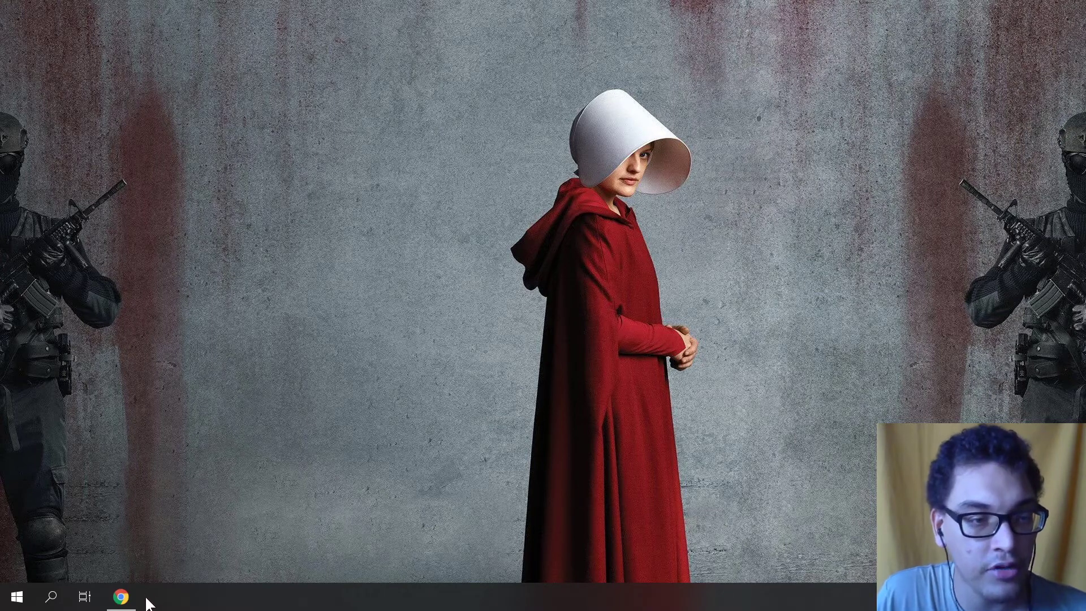
Create a new Zencastr episode named 'PODCAST DEMONSTRATIVO' from the dashboard and bring up guest invitations.
click(121, 597)
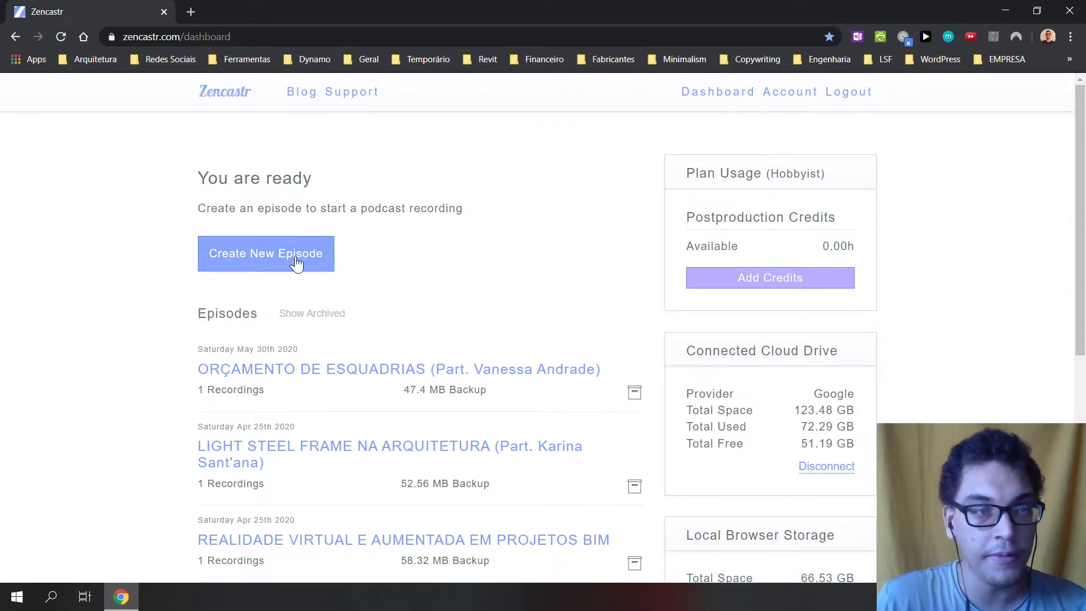
click(272, 259)
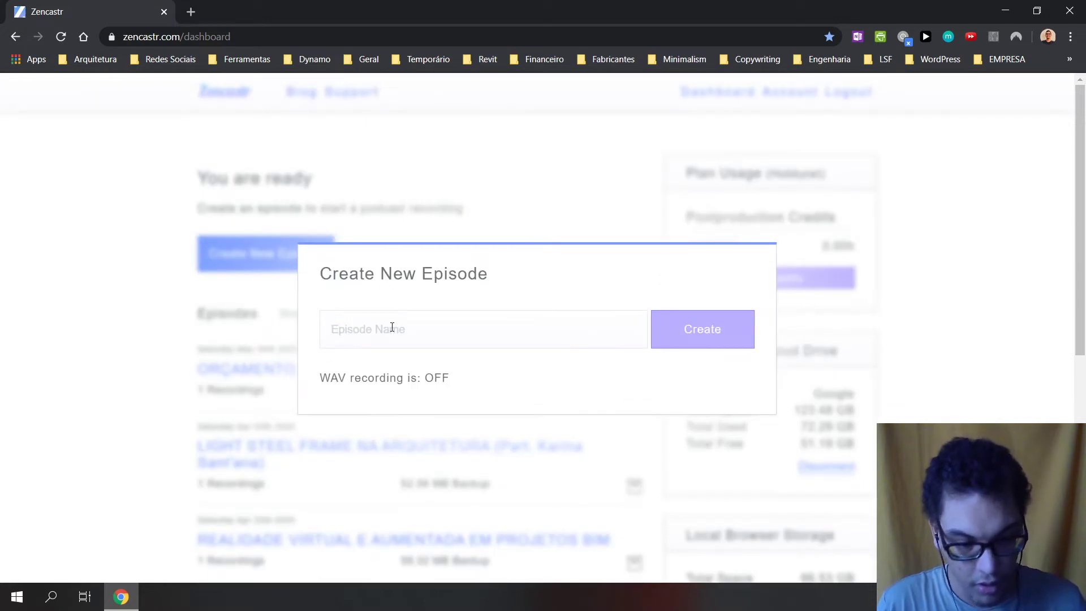
text(PODCAST DEMONSTRATIVO)
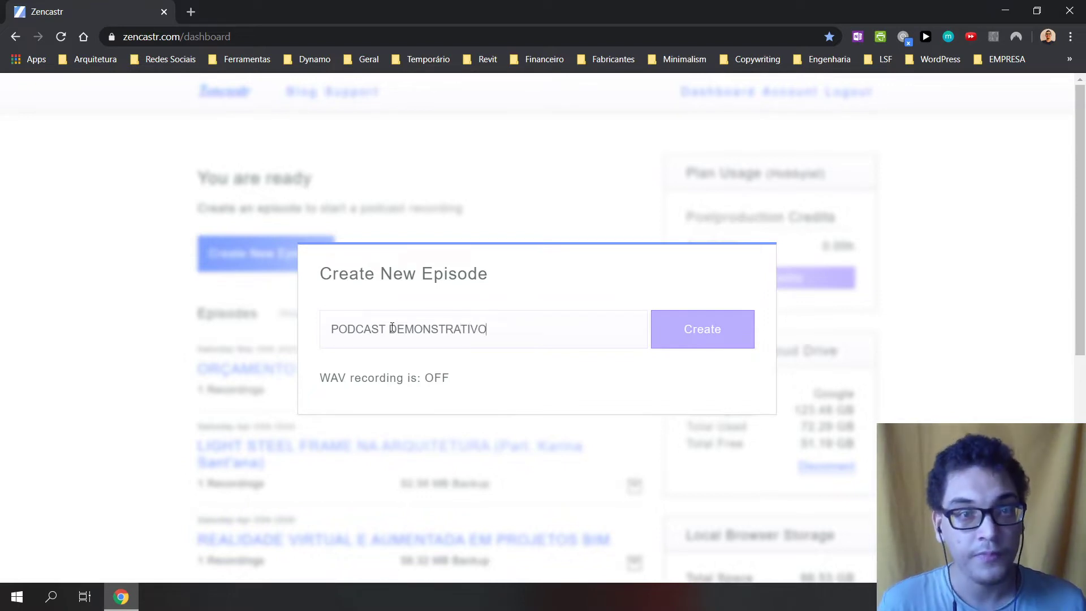
click(702, 332)
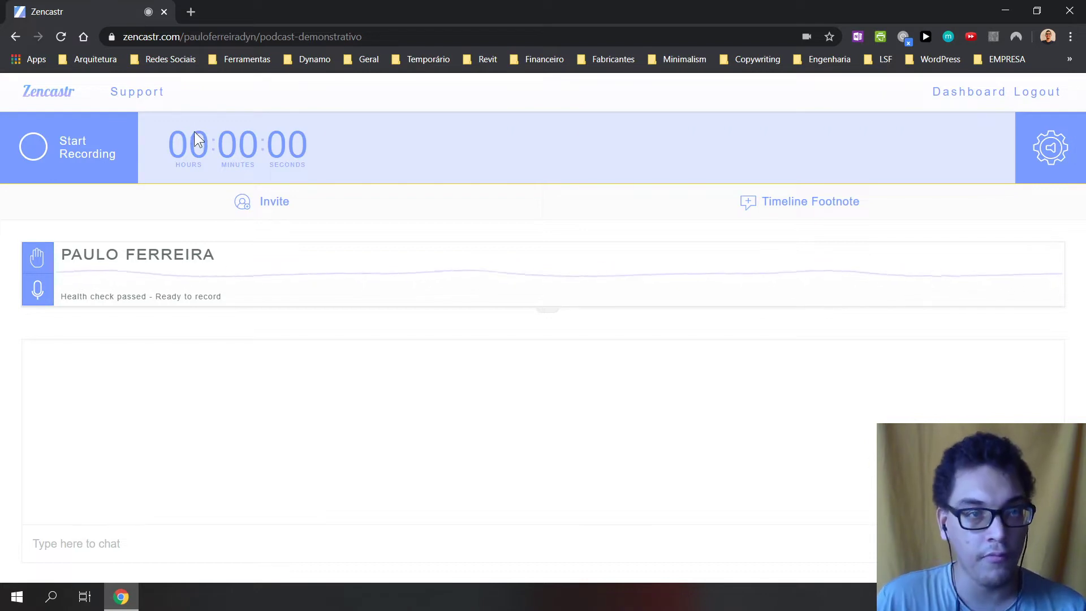
click(286, 202)
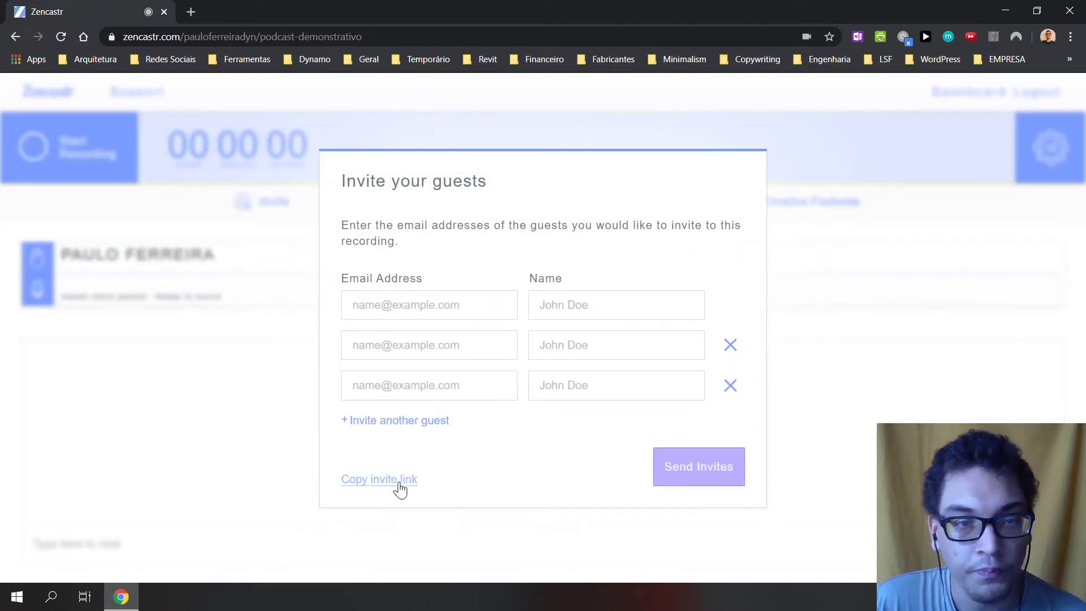
Copy the guest invite link from the Invite your guests dialog, then close the dialog.
click(249, 410)
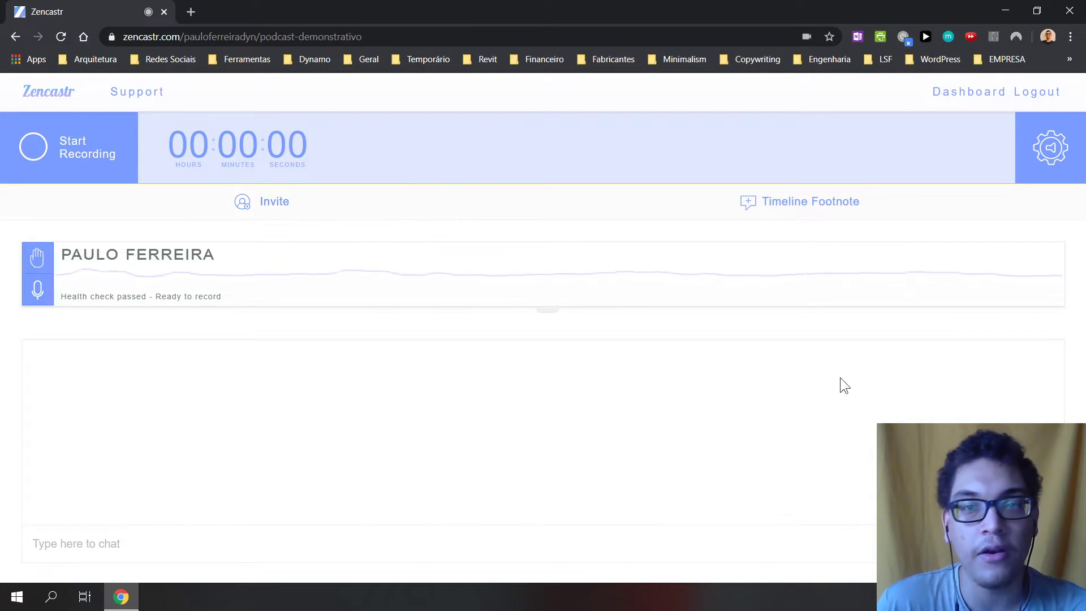
click(277, 205)
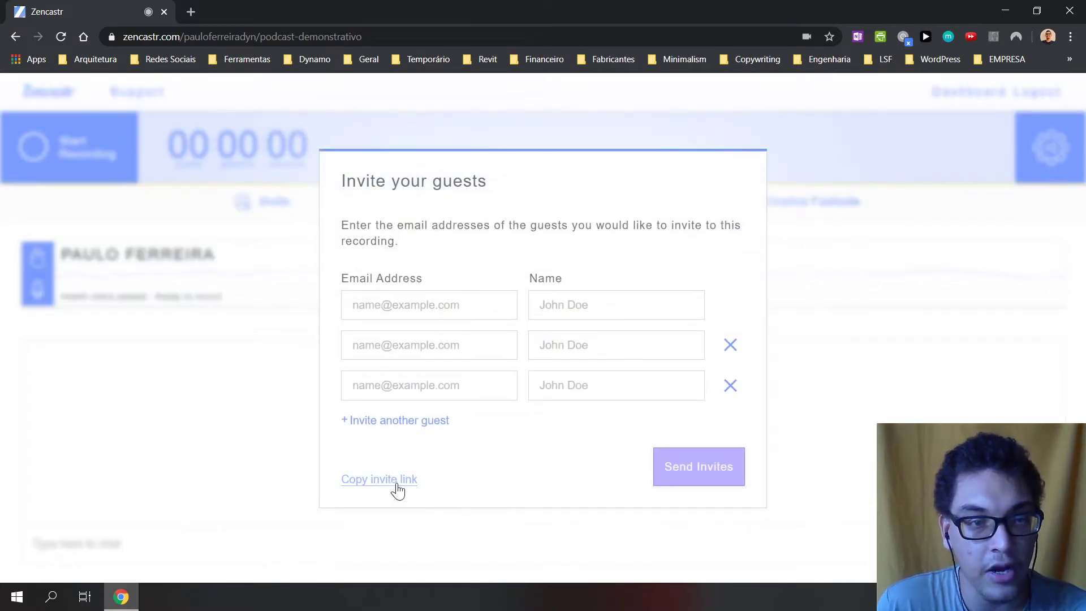
click(413, 307)
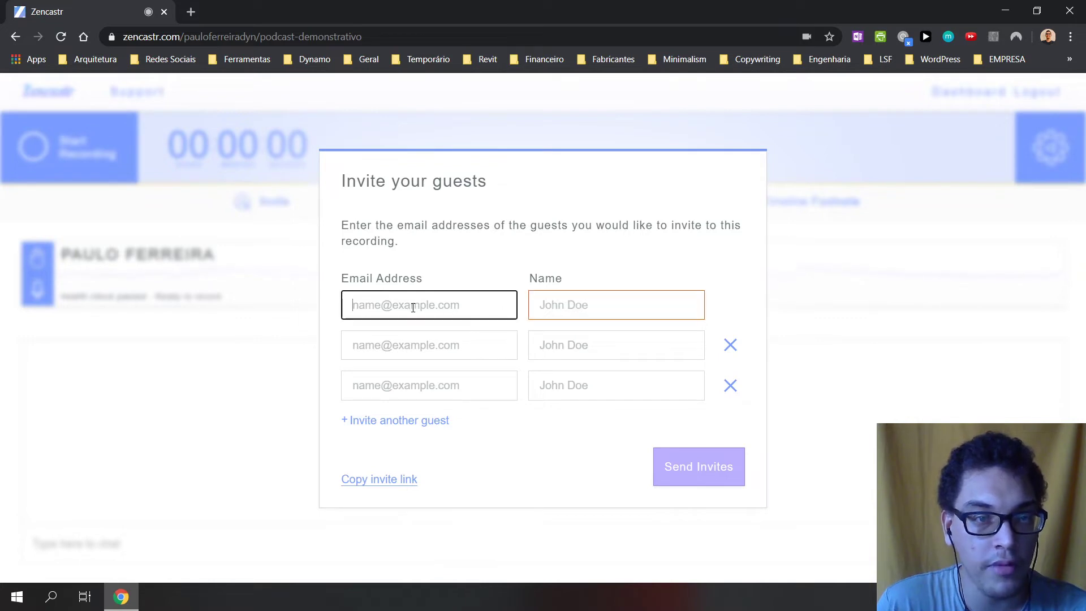
click(400, 352)
click(425, 312)
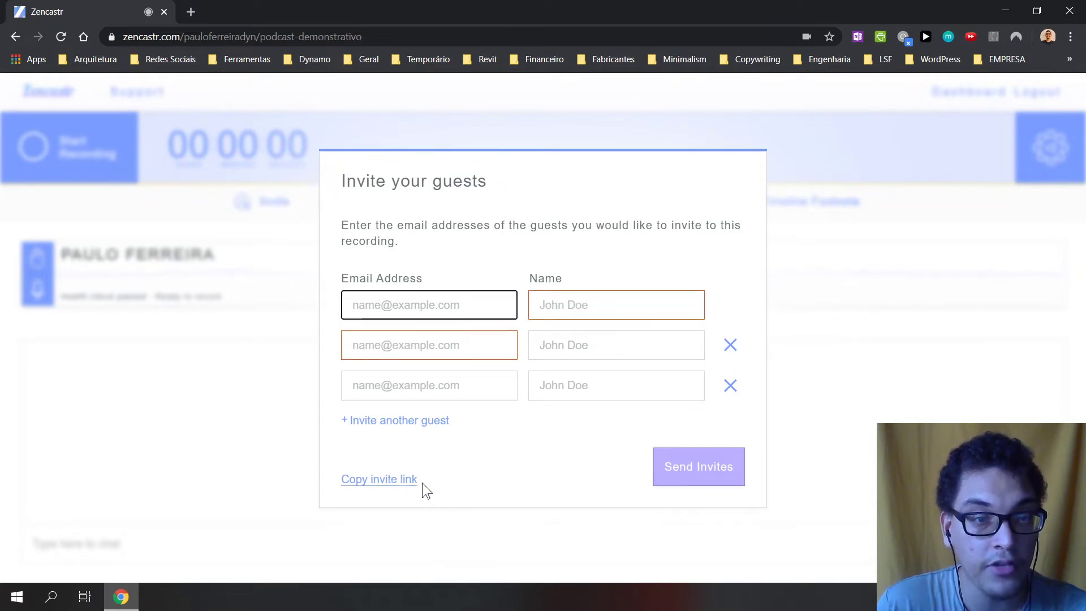
click(388, 486)
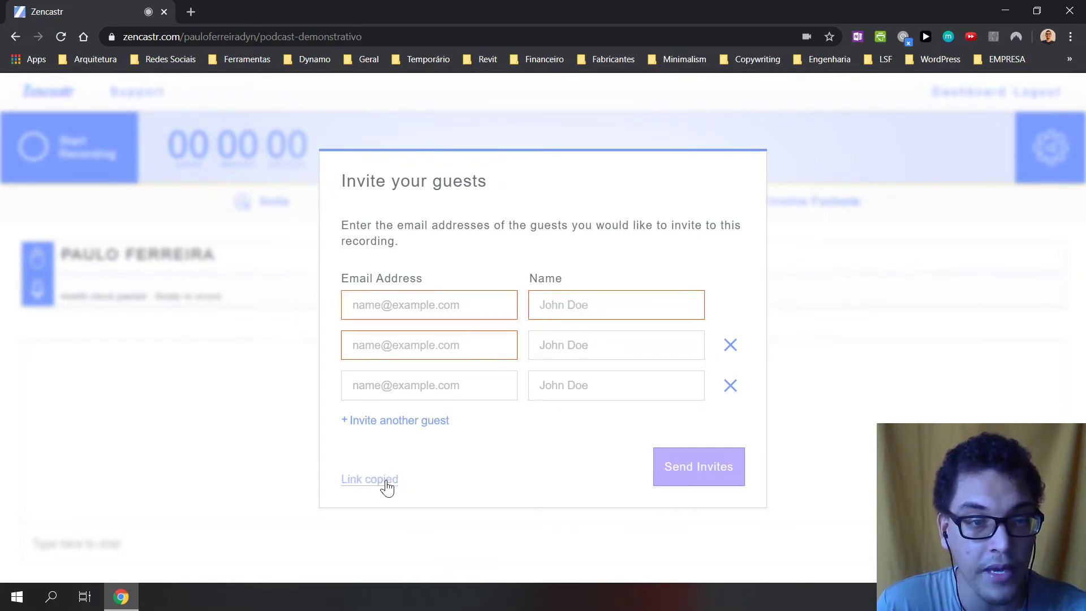
click(244, 426)
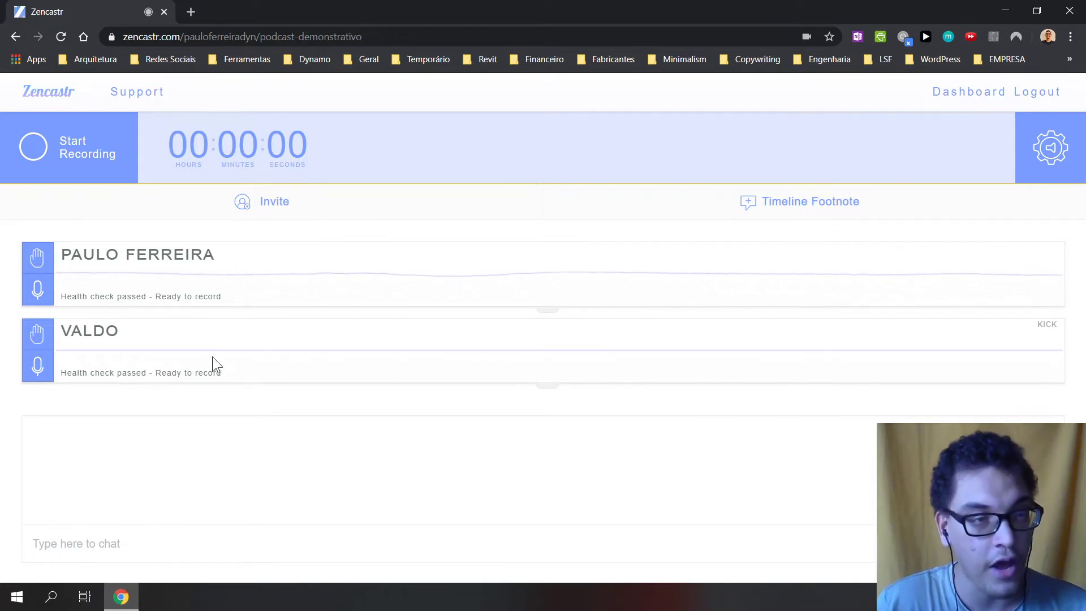
drag(157, 334, 56, 334)
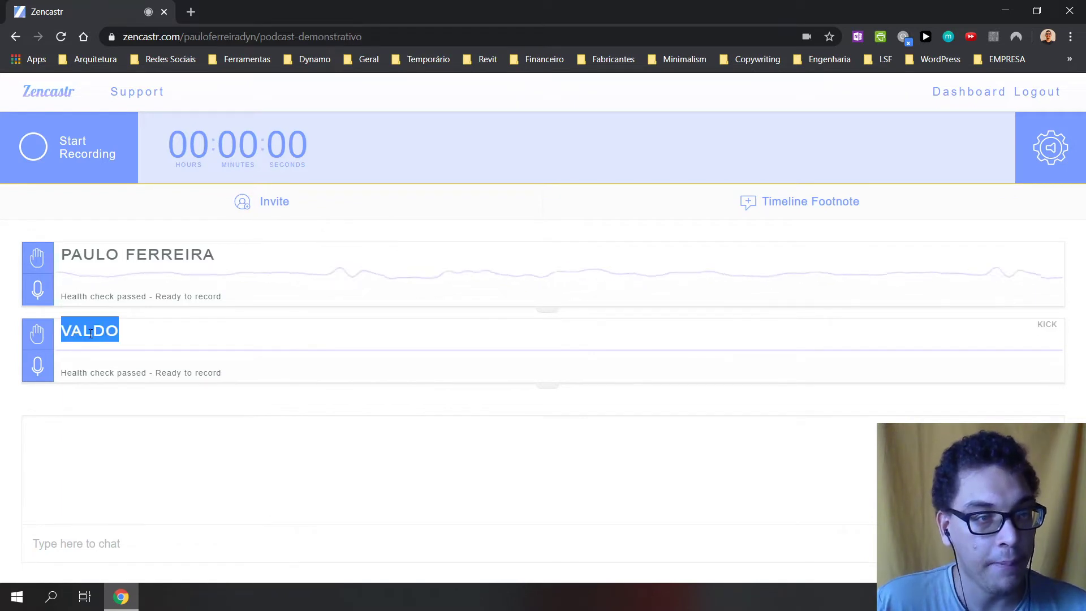
click(177, 331)
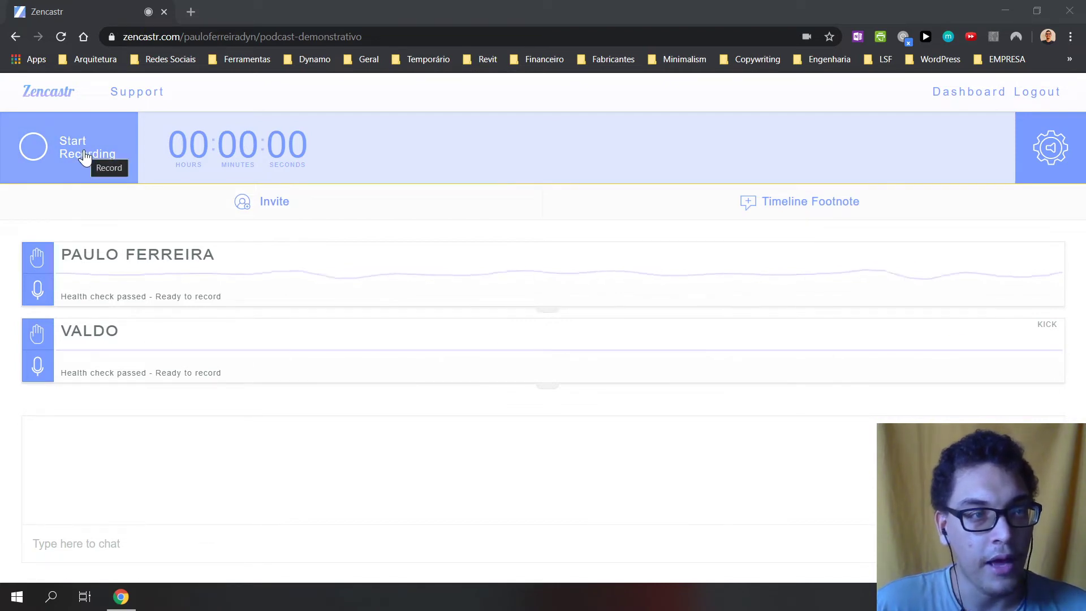
click(85, 158)
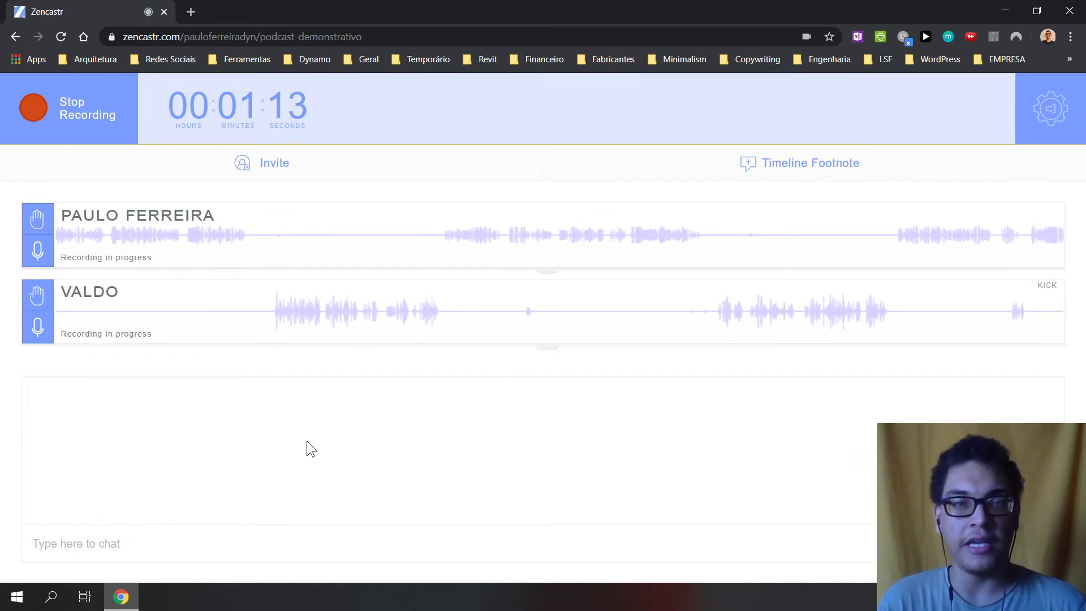
Send the chat messages 'aRRUMA O TEU MICROFONE' and 'Teu microfone ta mudo' to the guest.
click(124, 551)
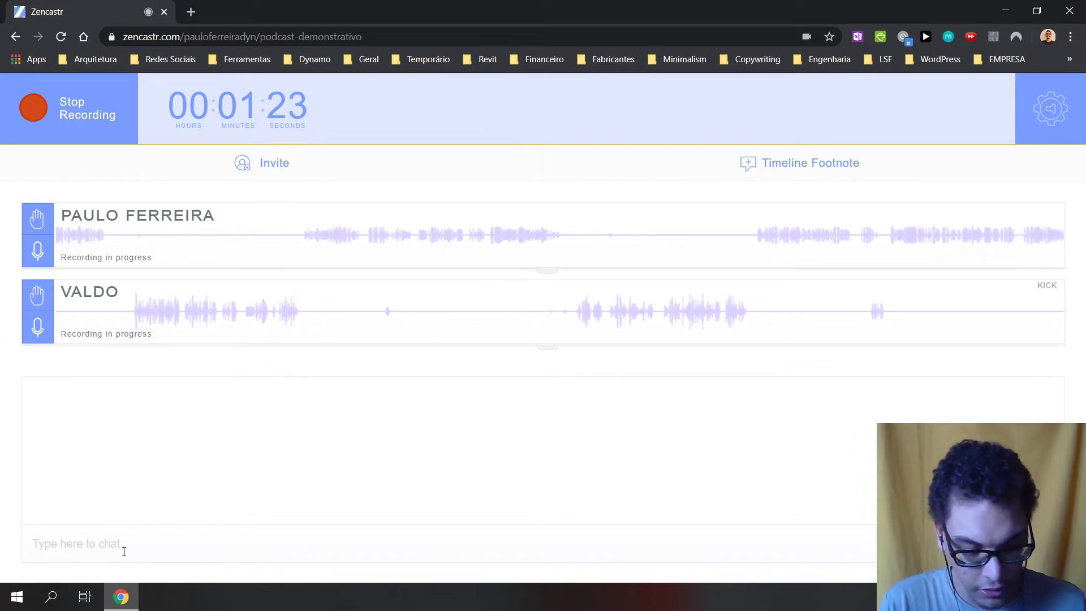
text(aRRUMA O TEU MICROFON)
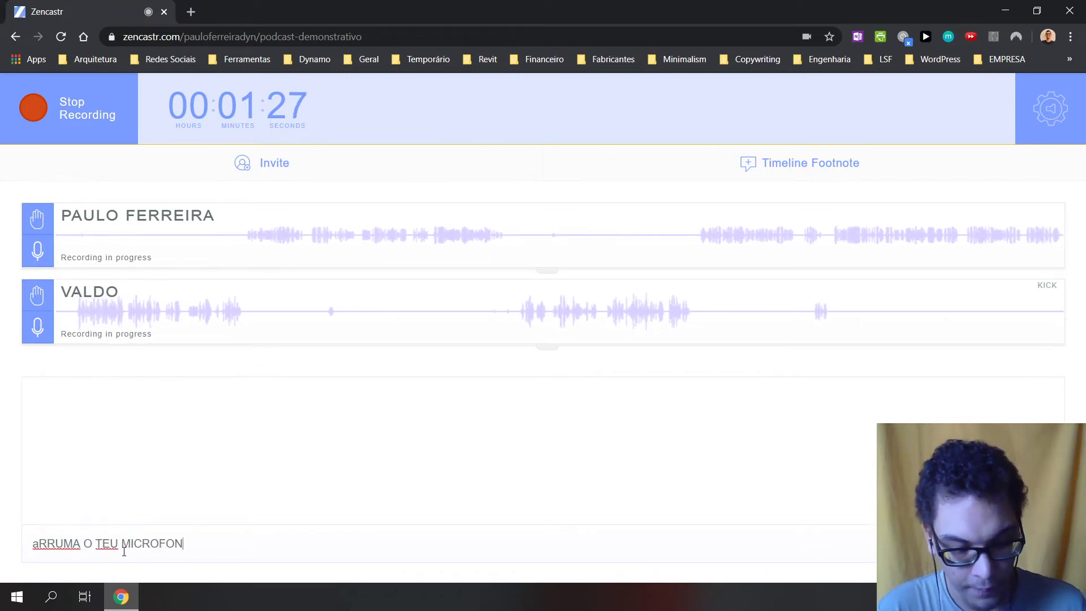
text(E)
key(Return)
text(Teu microfone ta mudo)
key(Return)
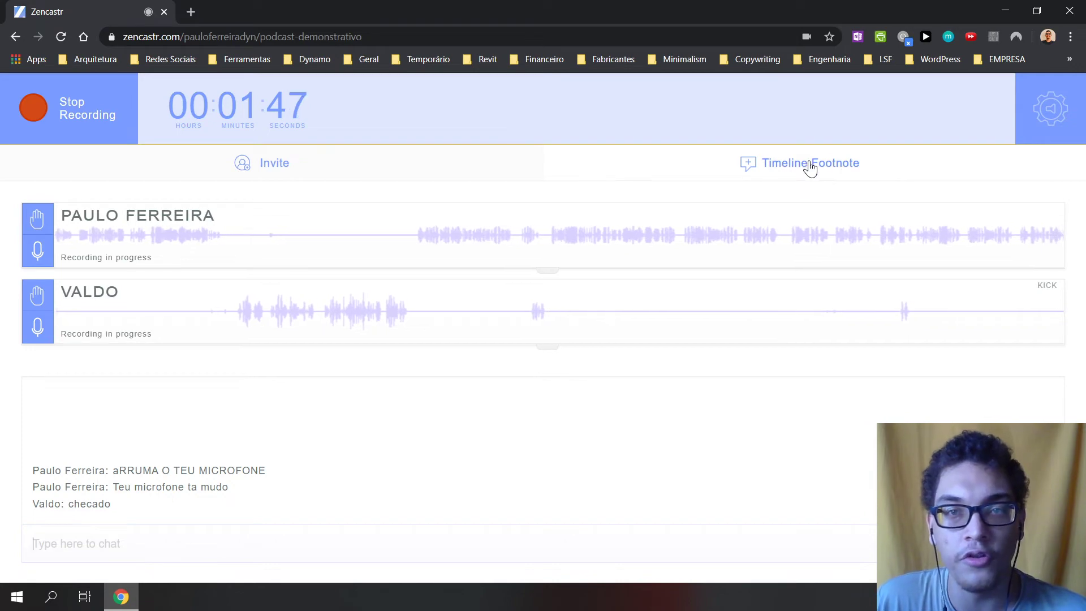
Add the timeline footnote 'Pergunta 01' at 0h 1m 49s of the recording.
click(832, 162)
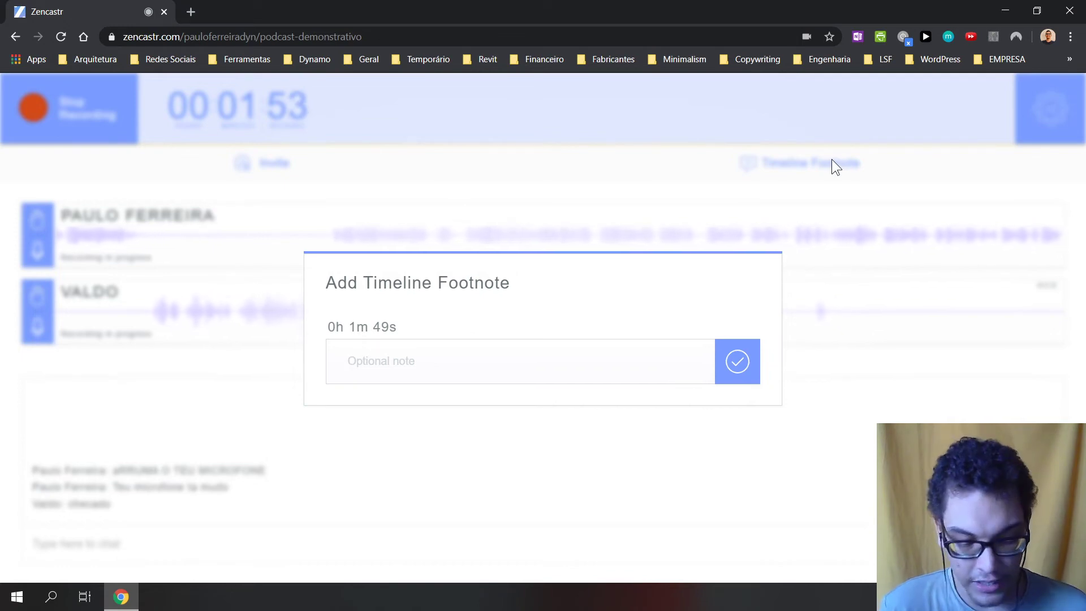
text(Pergunta)
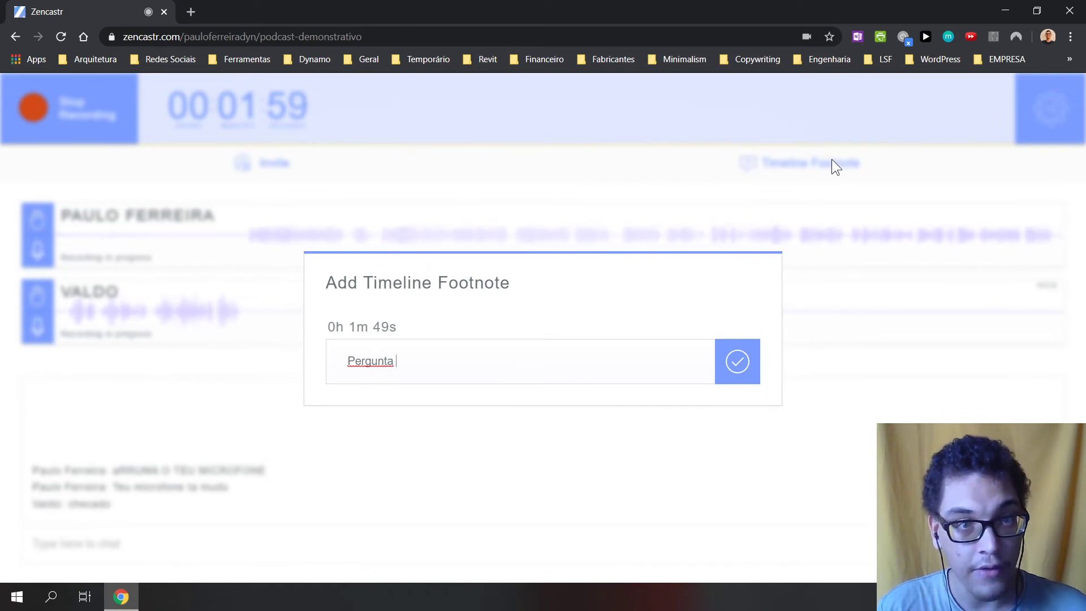
text( 01)
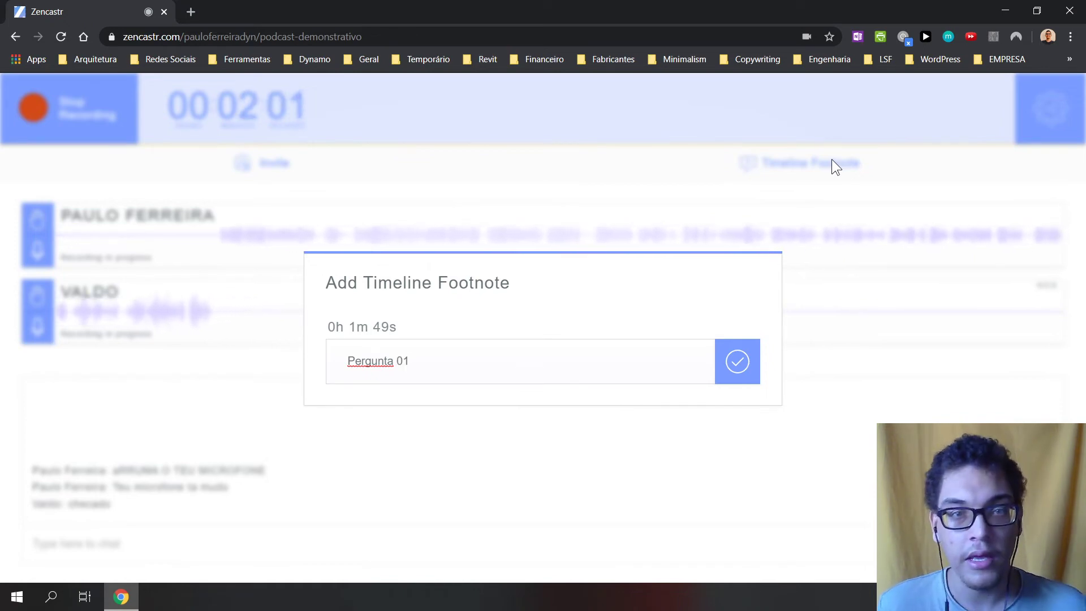
key(Return)
drag(175, 437, 78, 425)
click(78, 425)
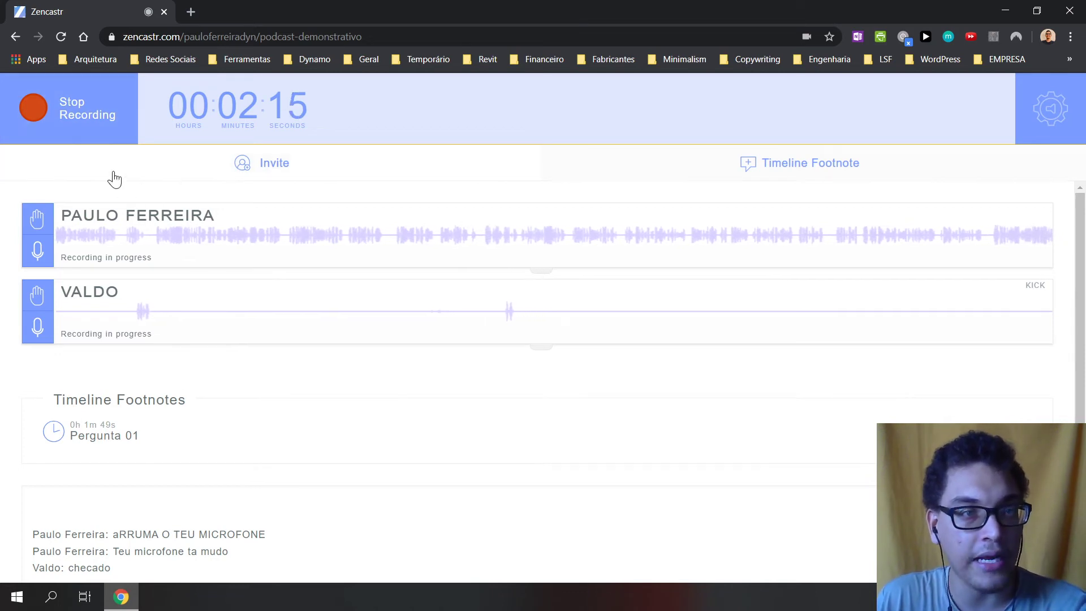
Stop the recording at 00:02:17 and dismiss the message once both solo MP3 uploads finish.
click(90, 116)
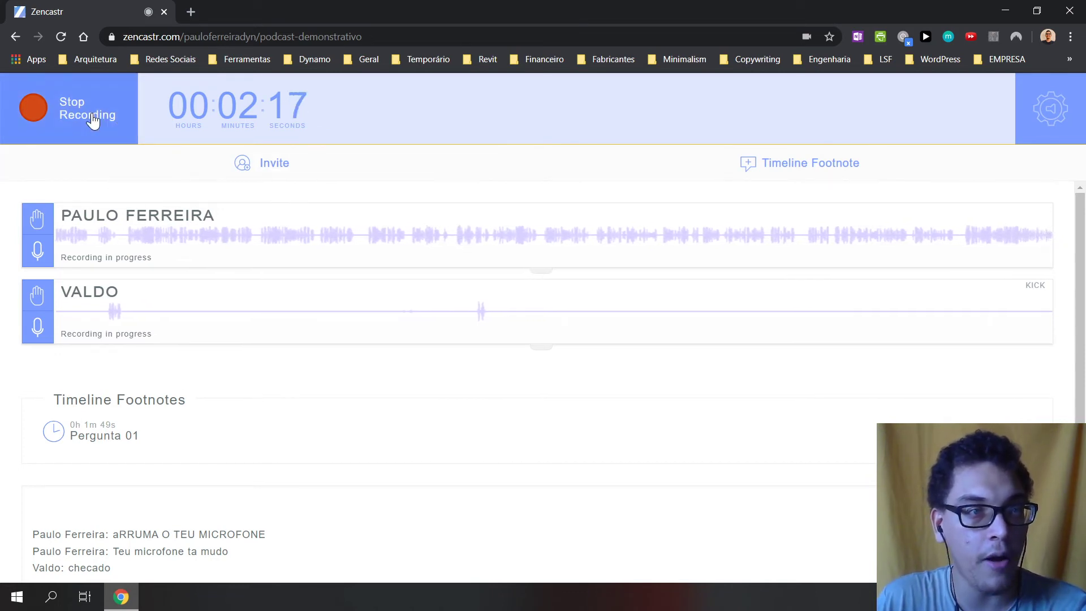
scroll(481, 396, down, 1)
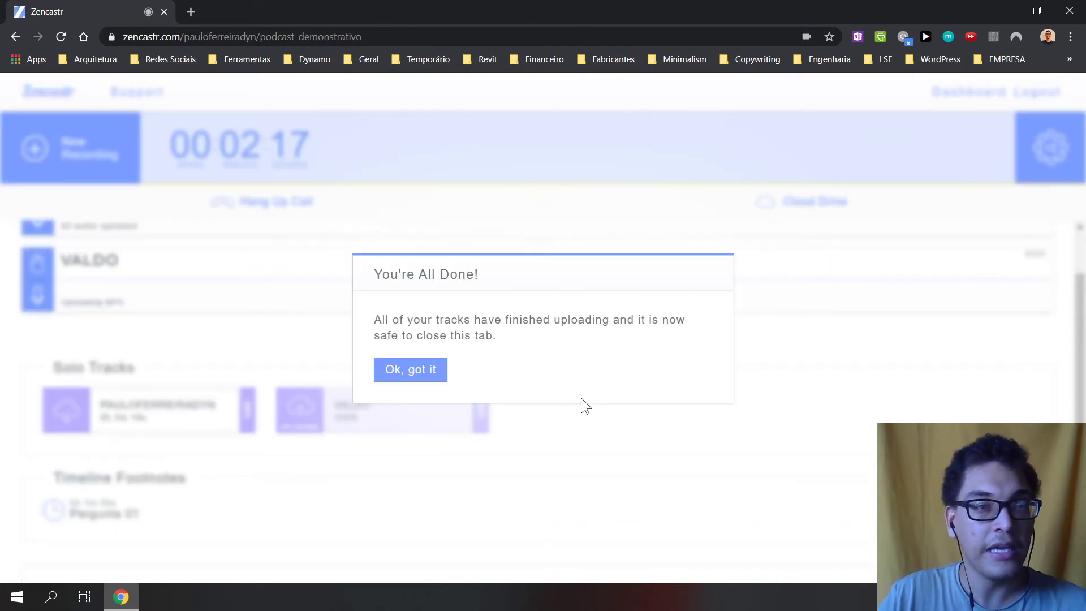
click(413, 378)
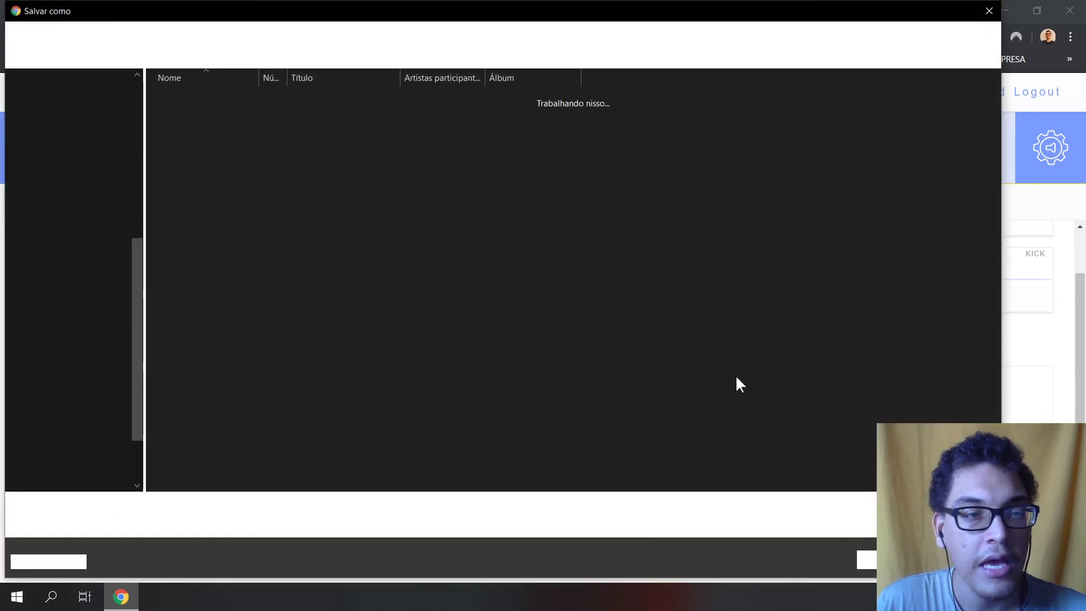
click(987, 11)
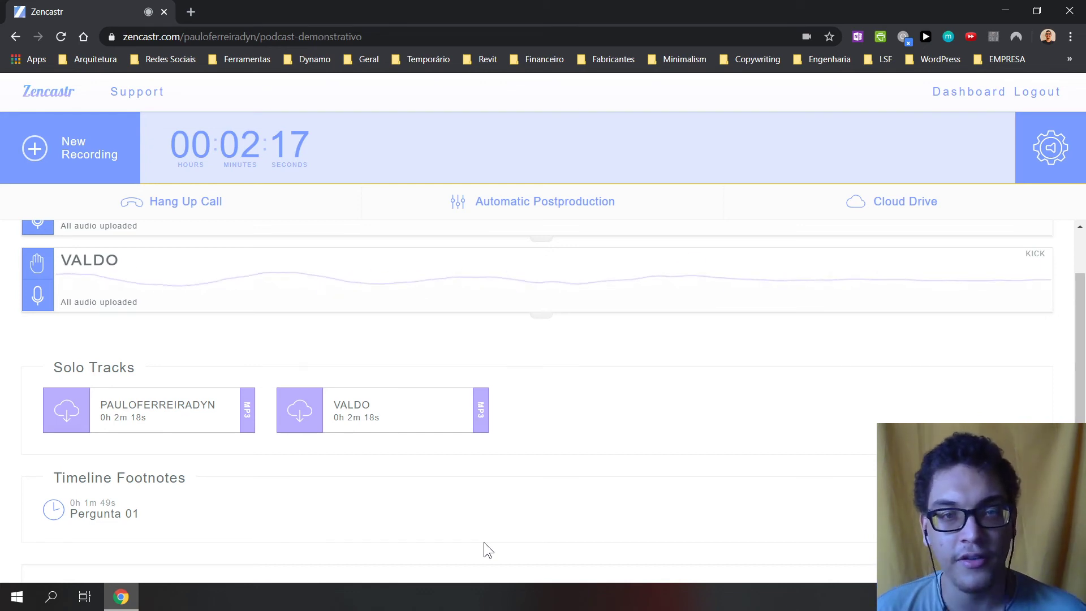
Hang up the call with the guest, keeping both 0h 2m 18s tracks available.
scroll(505, 367, up, 2)
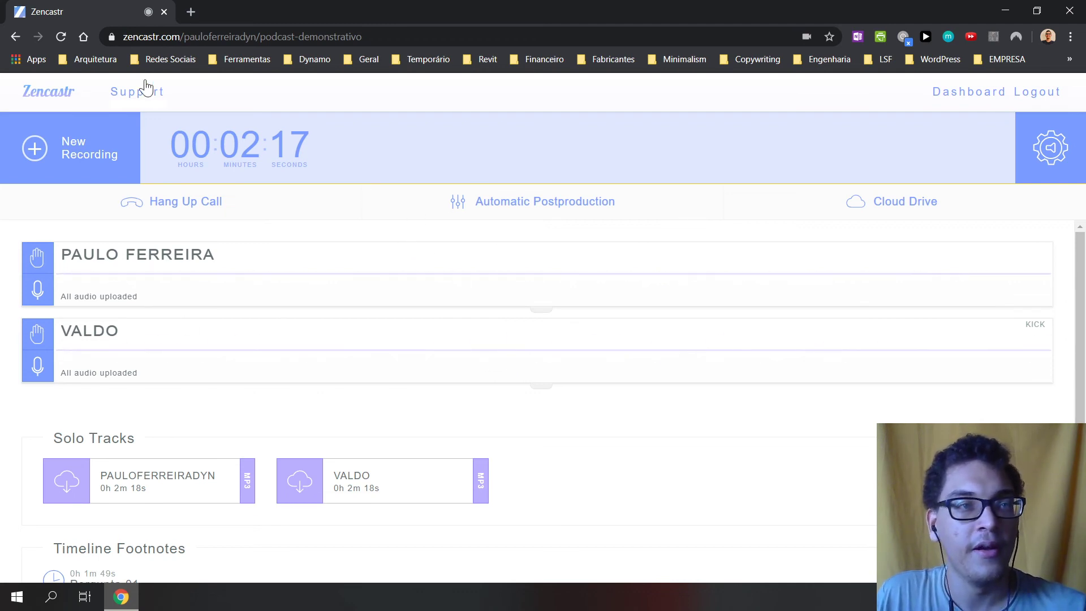
click(210, 210)
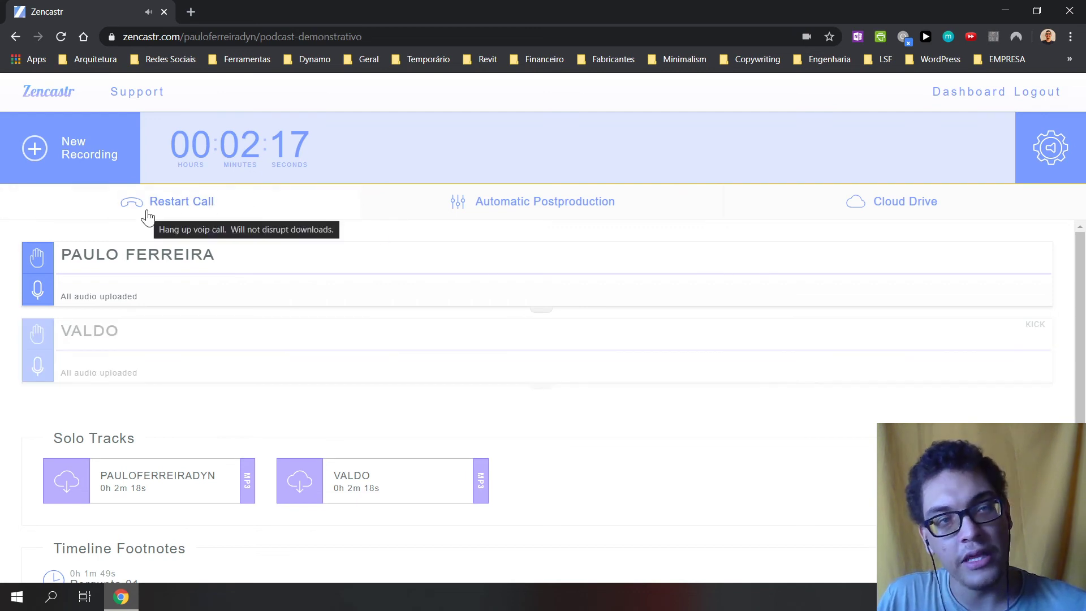